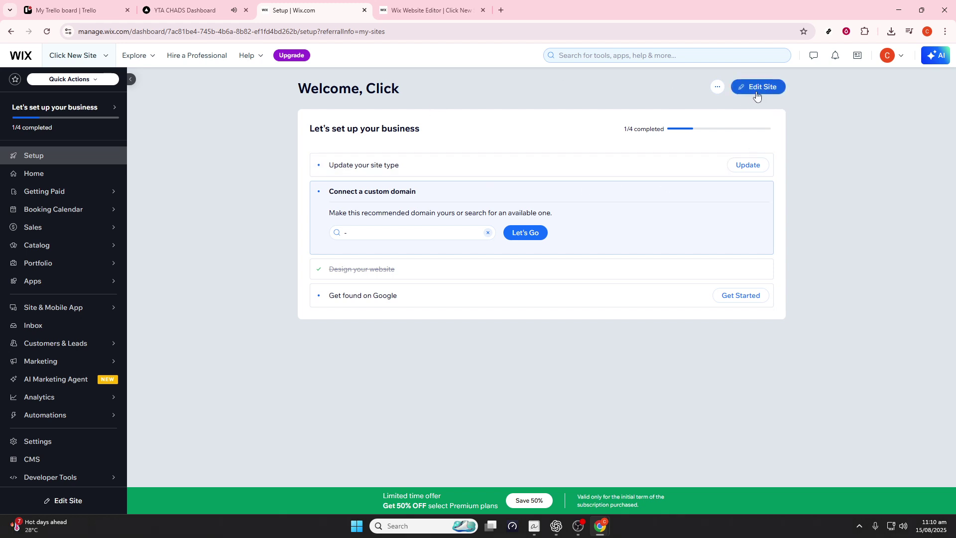
Switch to the open Wix website editor and look over the home page's header and Welcome section
{"action": "left_click", "coordinate": [446, 6]}
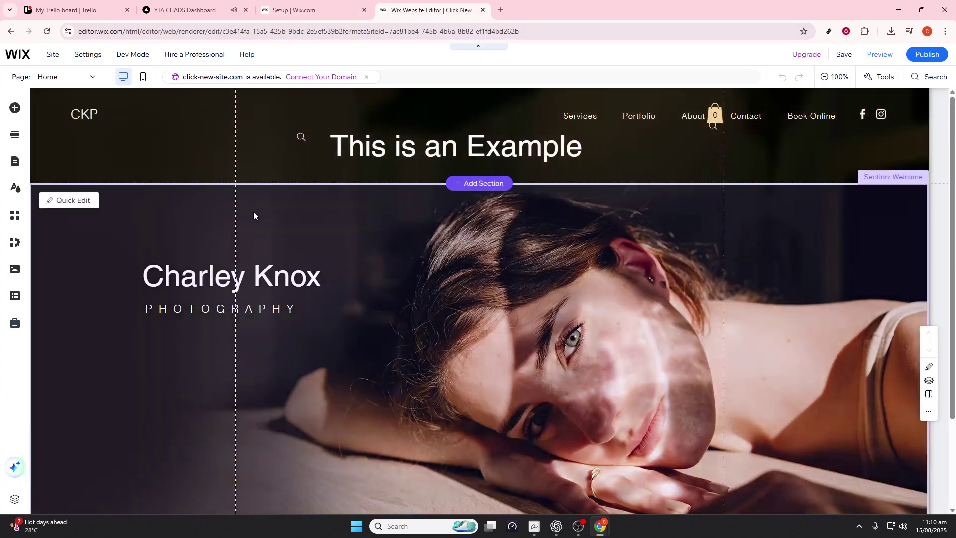
{"action": "left_click", "coordinate": [271, 229]}
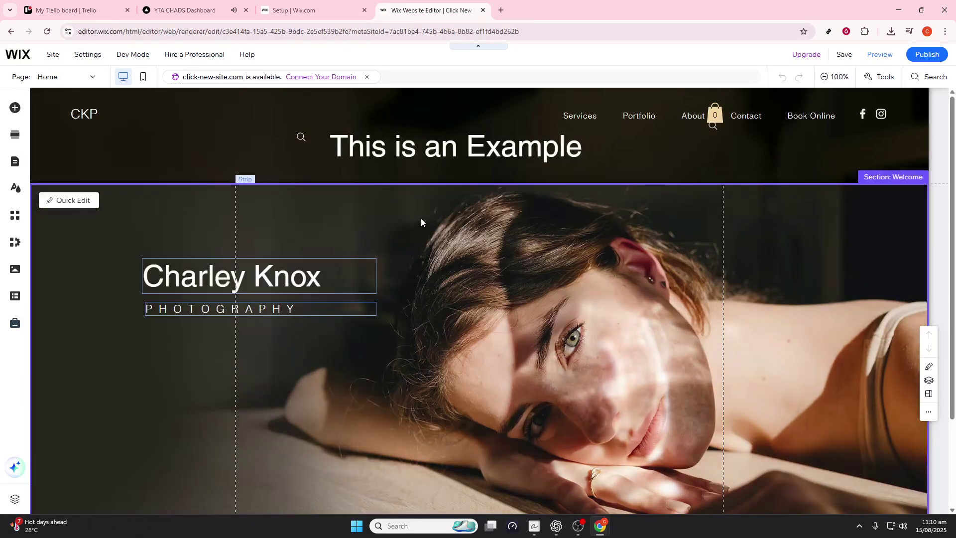
{"action": "scroll", "coordinate": [426, 214], "scroll_direction": "down", "scroll_amount": 1}
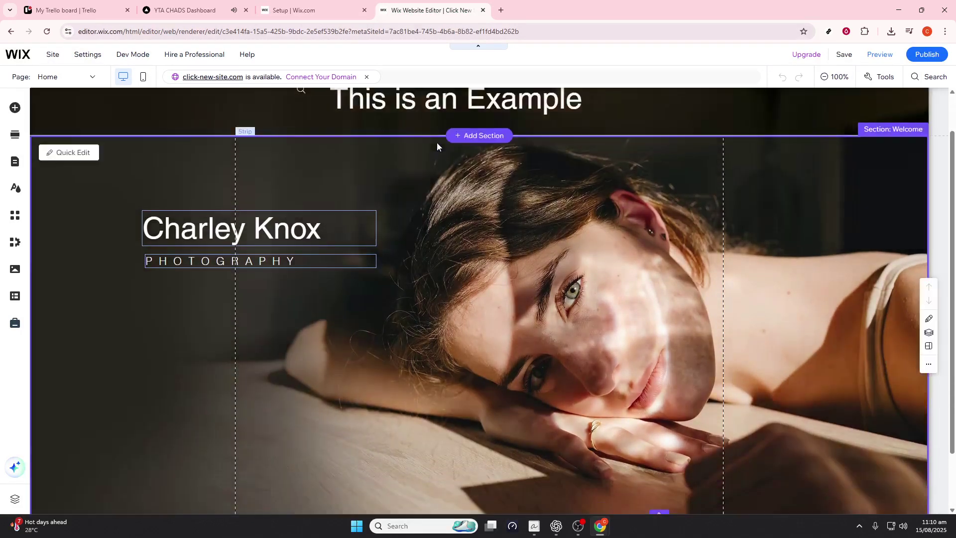
{"action": "scroll", "coordinate": [437, 142], "scroll_direction": "up", "scroll_amount": 1}
{"action": "left_click", "coordinate": [441, 145]}
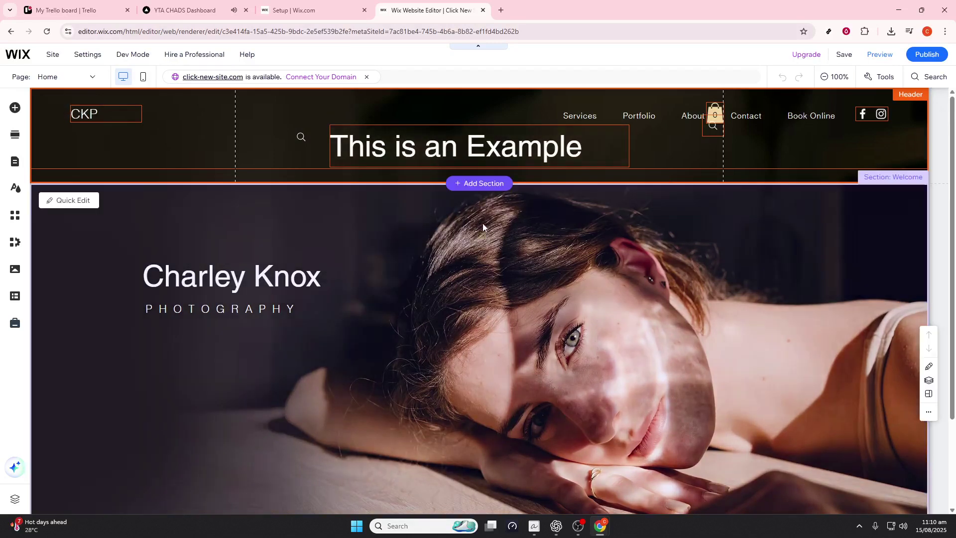
{"action": "left_click", "coordinate": [297, 276]}
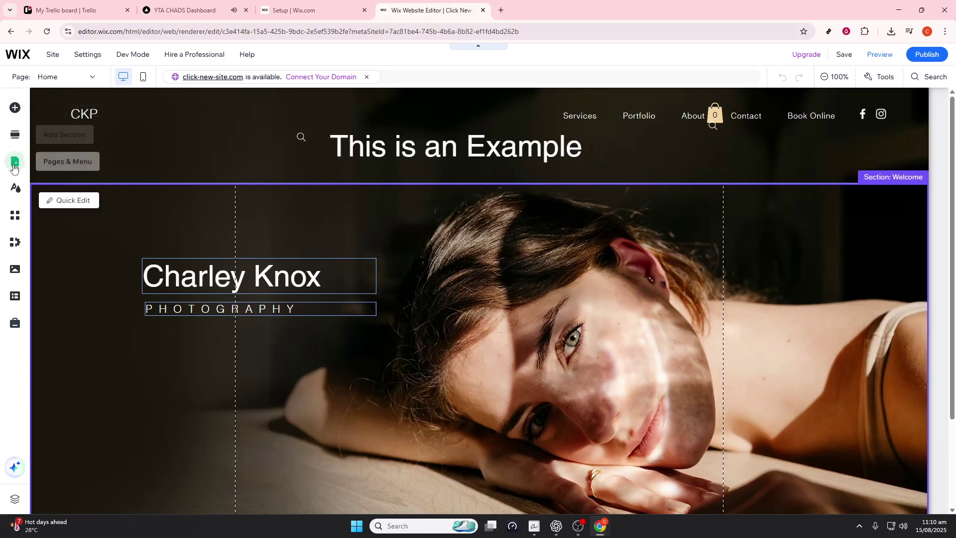
Review the site's page list, its design options and the available Welcome section templates
{"action": "left_click", "coordinate": [14, 164]}
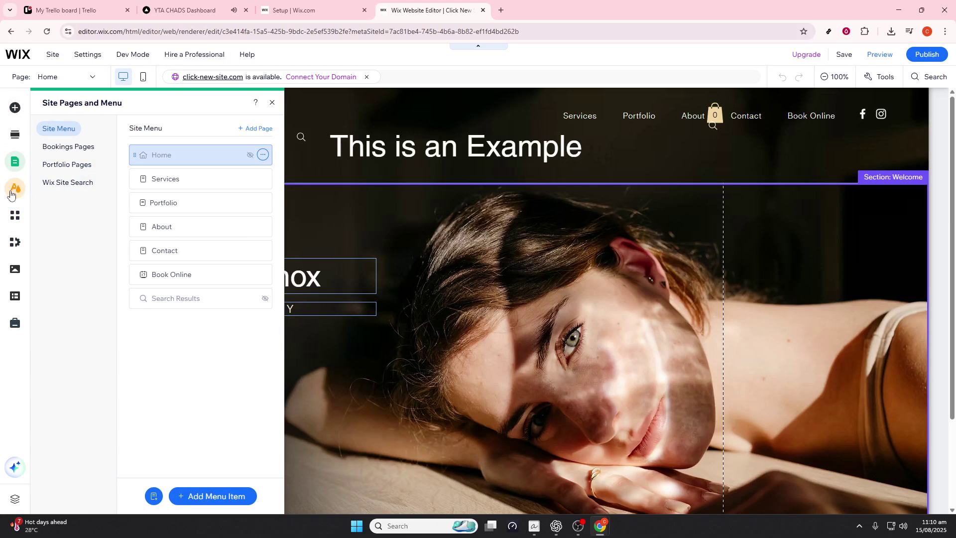
{"action": "left_click", "coordinate": [14, 190]}
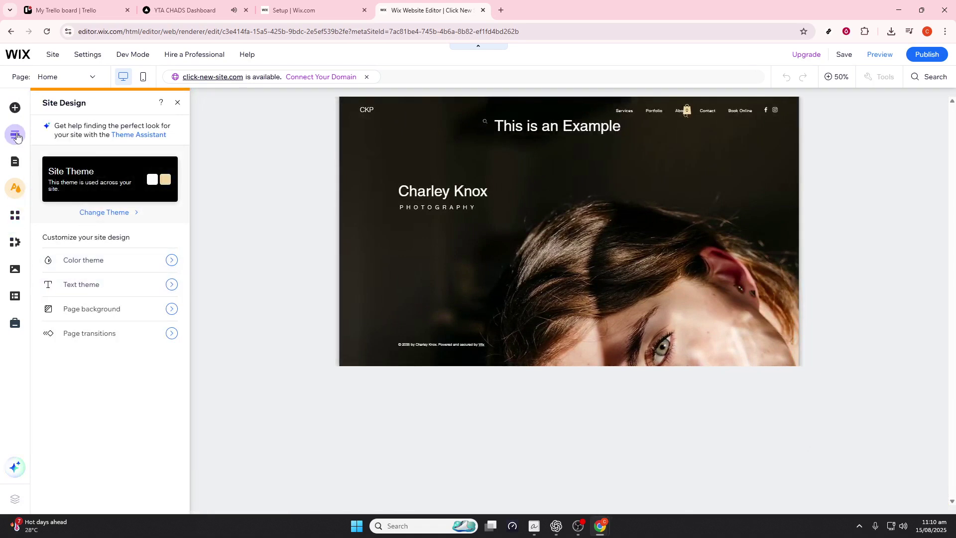
{"action": "left_click", "coordinate": [15, 135]}
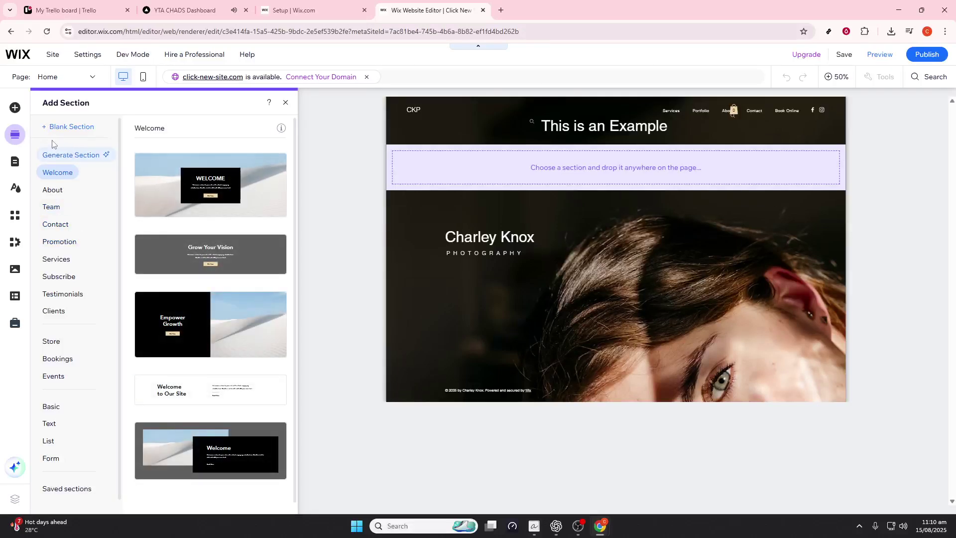
Browse the elements that can be added to the page, including text, image, button and menu designs
{"action": "left_click", "coordinate": [17, 108]}
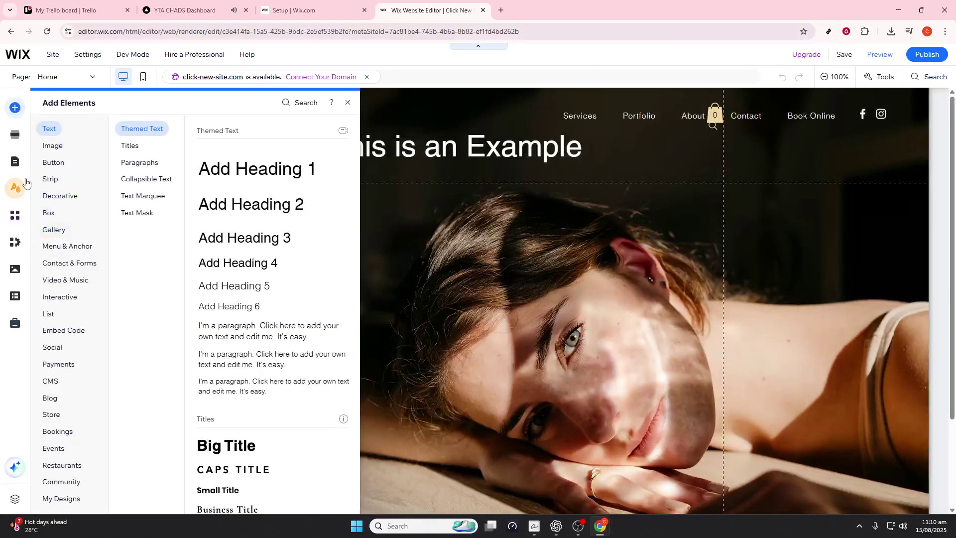
{"action": "left_click", "coordinate": [57, 147]}
{"action": "left_click", "coordinate": [56, 164]}
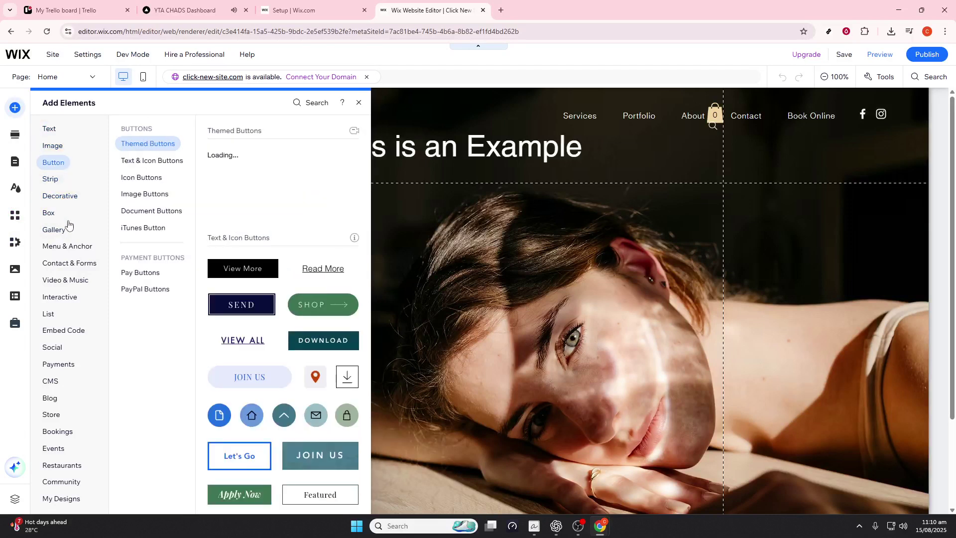
{"action": "left_click", "coordinate": [67, 246]}
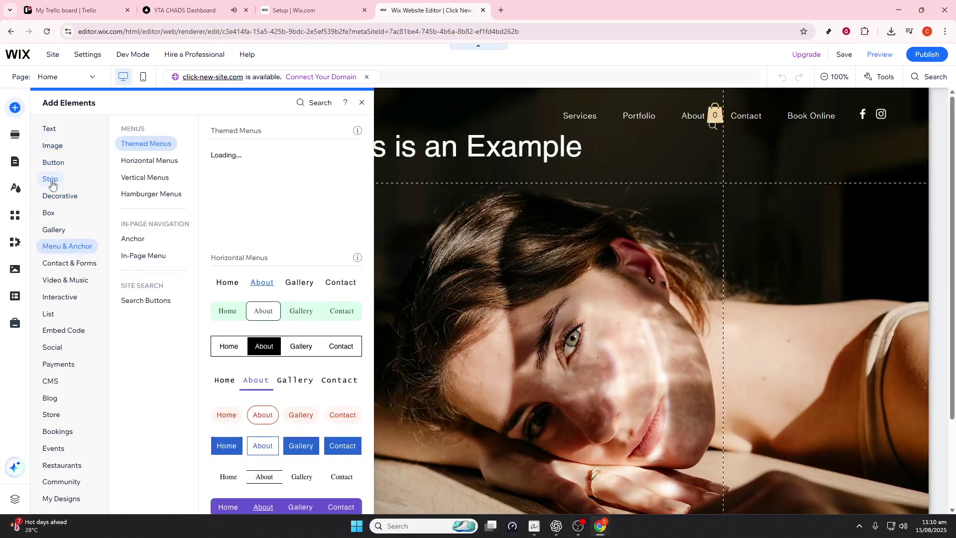
{"action": "left_click", "coordinate": [52, 146]}
{"action": "left_click", "coordinate": [49, 129]}
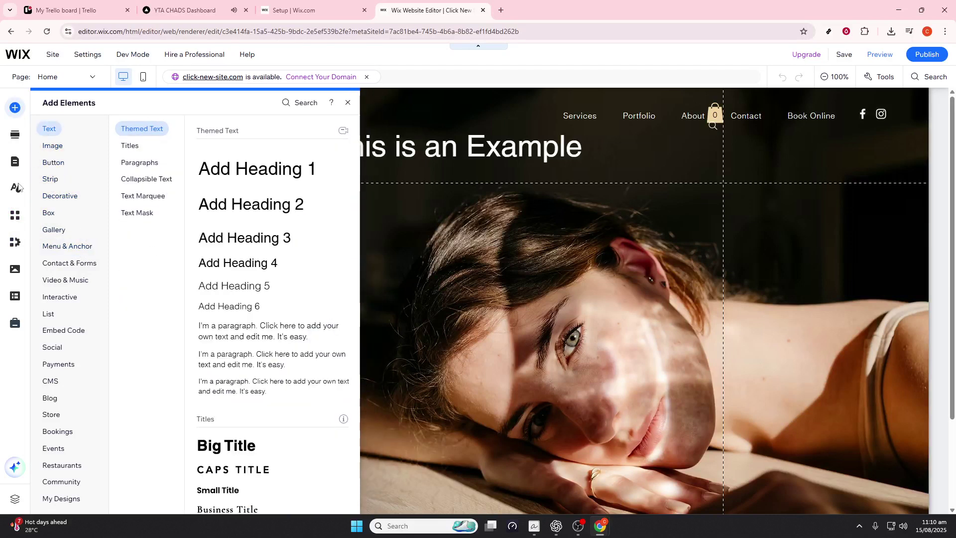
Look through the media options, the Wix App Market and the site design settings, and return to the page
{"action": "left_click", "coordinate": [16, 268]}
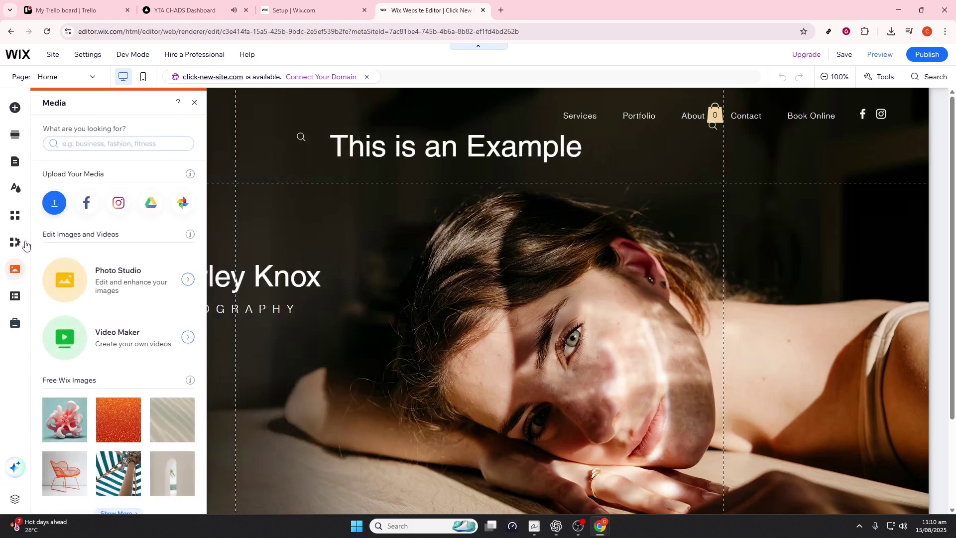
{"action": "left_click", "coordinate": [14, 216]}
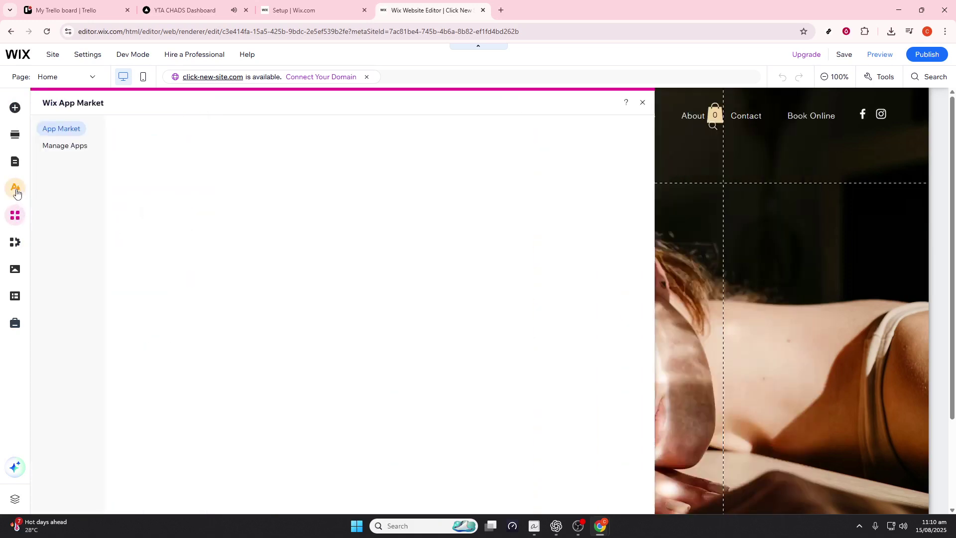
{"action": "left_click", "coordinate": [15, 189]}
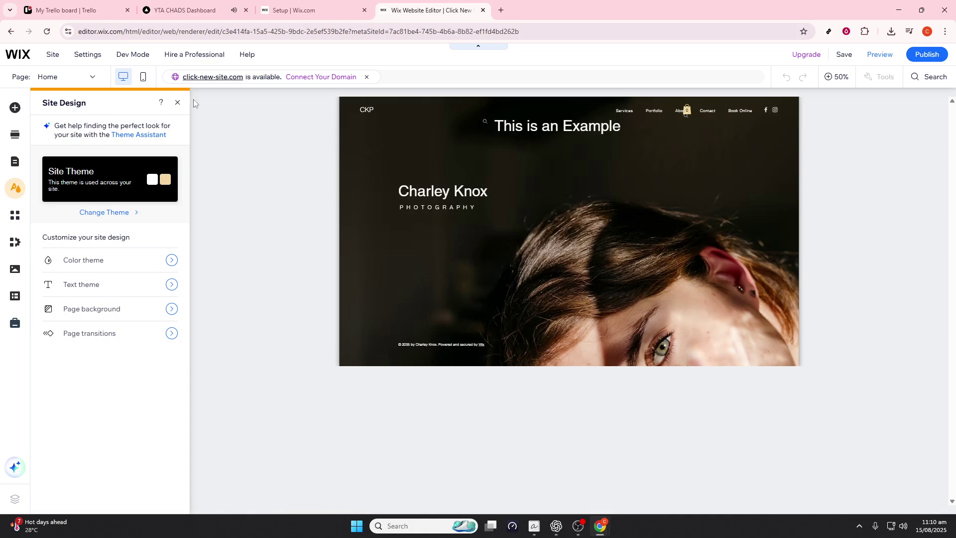
{"action": "left_click", "coordinate": [179, 103]}
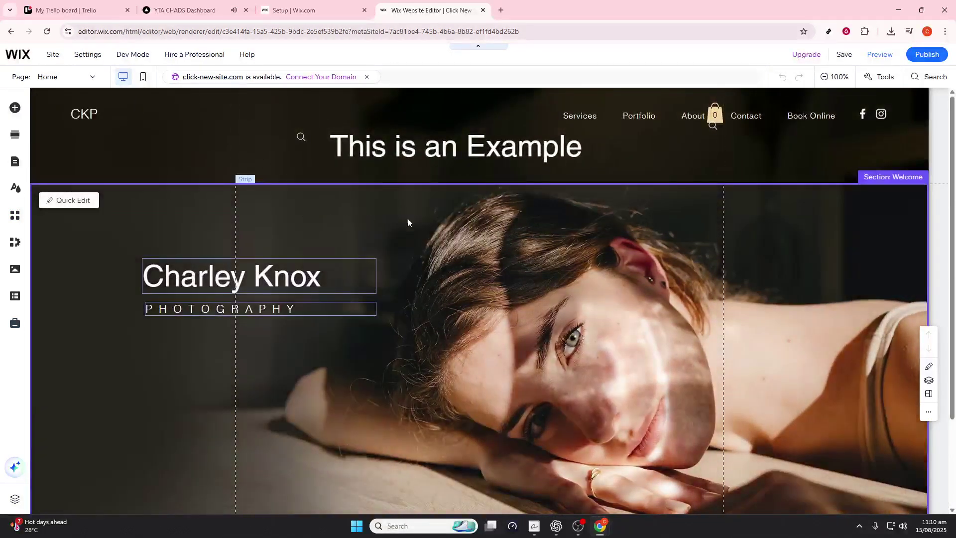
Examine the home page down to its footer, including the Welcome strip and the header
{"action": "scroll", "coordinate": [516, 246], "scroll_direction": "down", "scroll_amount": 2}
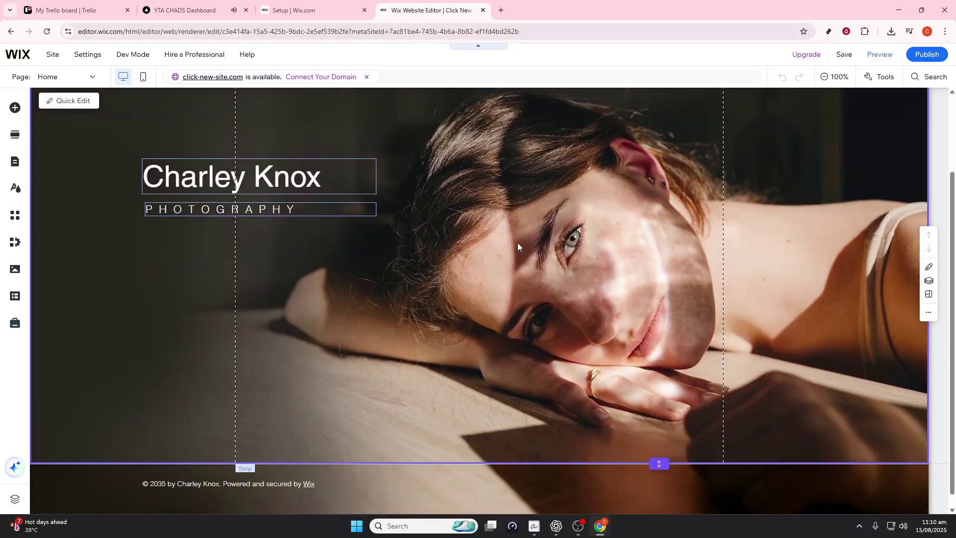
{"action": "scroll", "coordinate": [518, 243], "scroll_direction": "up", "scroll_amount": 2}
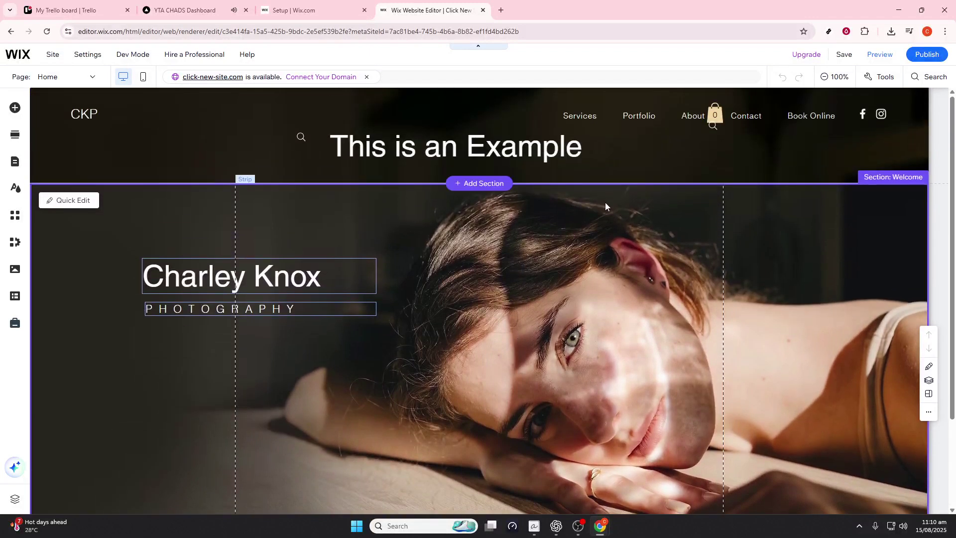
{"action": "left_click", "coordinate": [583, 243]}
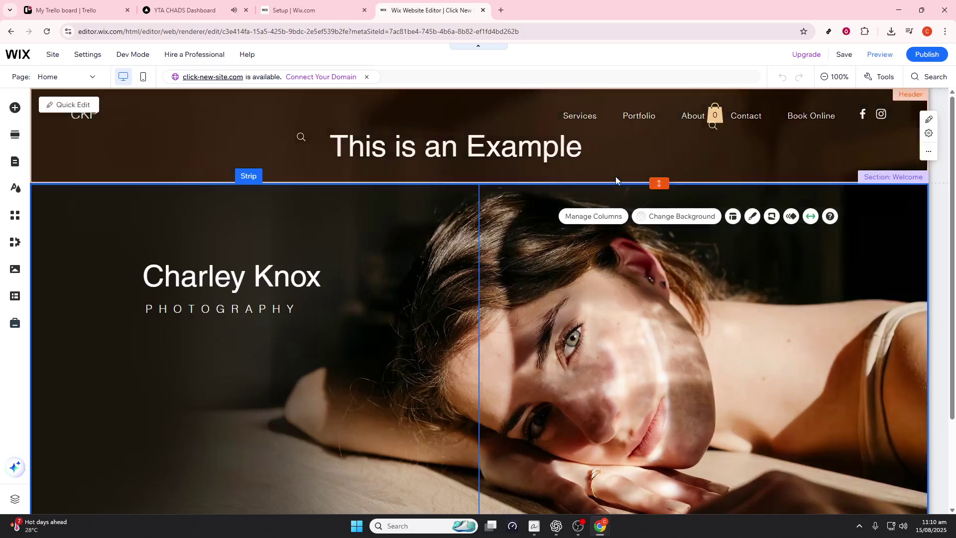
{"action": "left_click", "coordinate": [615, 176]}
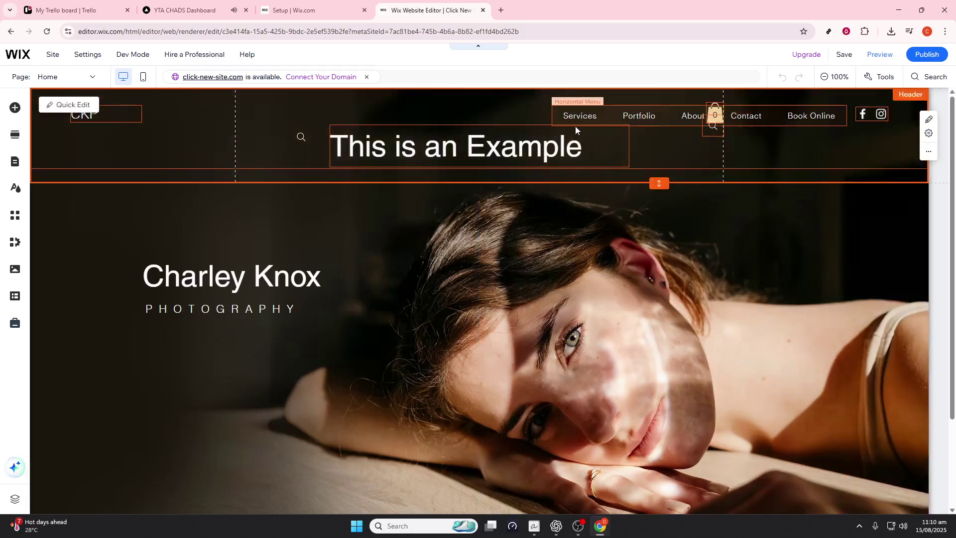
Review the list of site, bookings, portfolio and search pages while staying on the Home page
{"action": "left_click", "coordinate": [89, 76]}
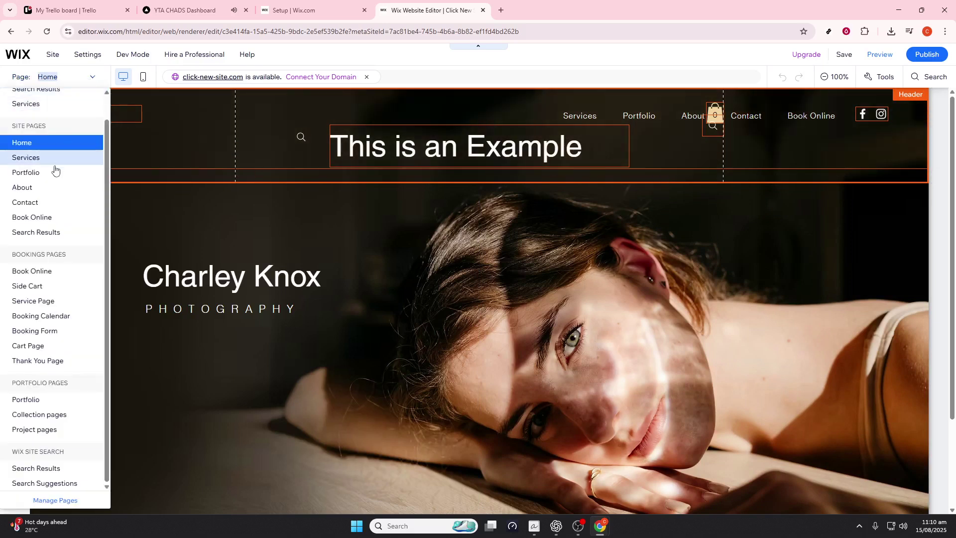
{"action": "scroll", "coordinate": [83, 155], "scroll_direction": "up", "scroll_amount": 1}
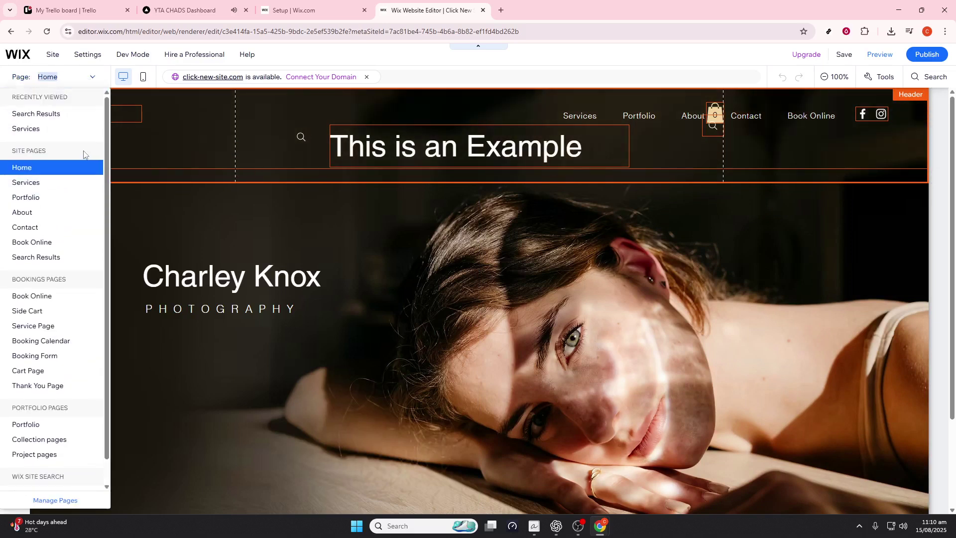
{"action": "scroll", "coordinate": [85, 154], "scroll_direction": "down", "scroll_amount": 1}
{"action": "scroll", "coordinate": [84, 147], "scroll_direction": "up", "scroll_amount": 1}
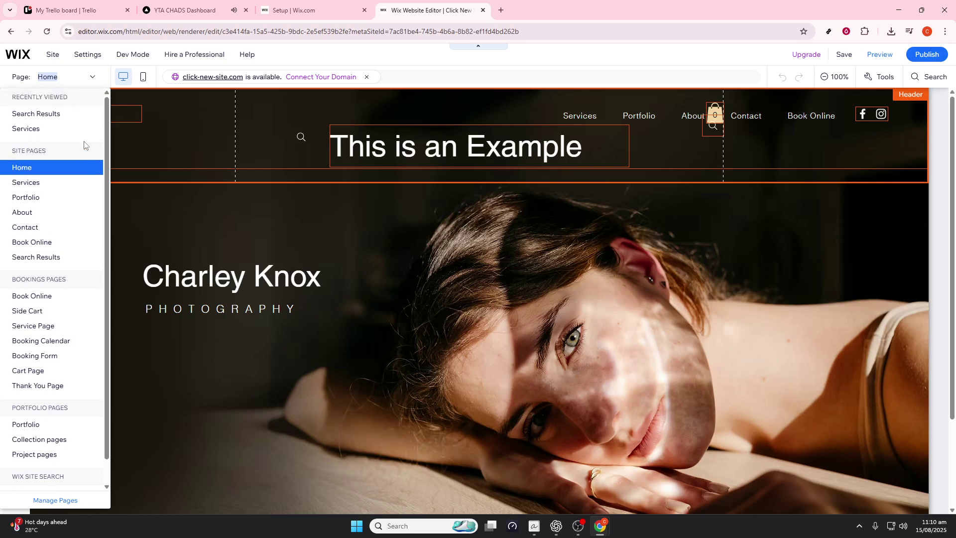
{"action": "left_click", "coordinate": [95, 77]}
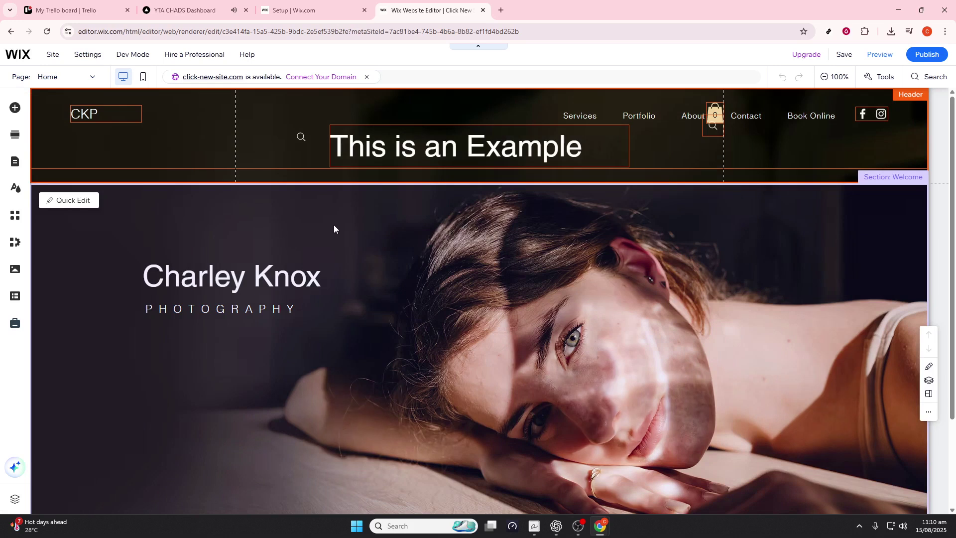
Inspect the layout of the Welcome section's strip, its two columns and the page header
{"action": "left_click", "coordinate": [330, 250]}
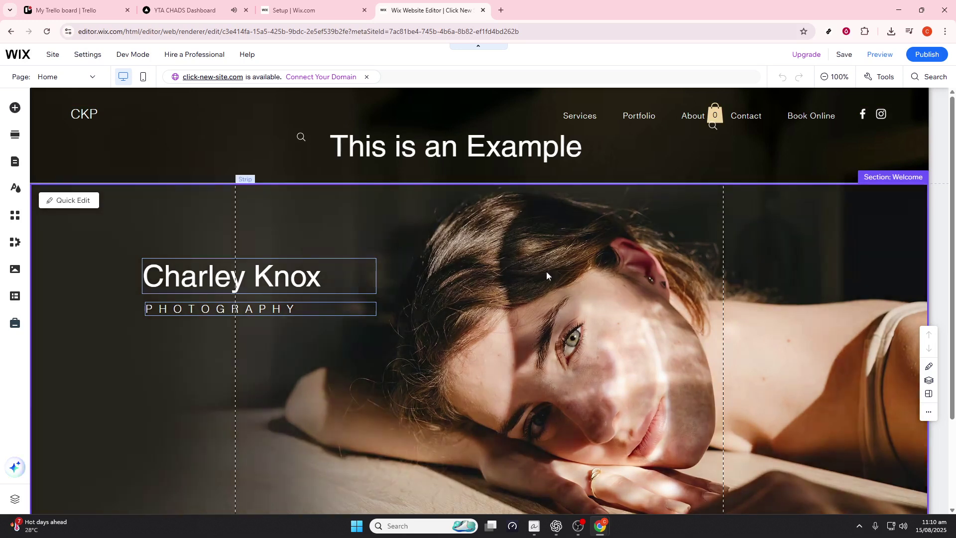
{"action": "left_click", "coordinate": [754, 266]}
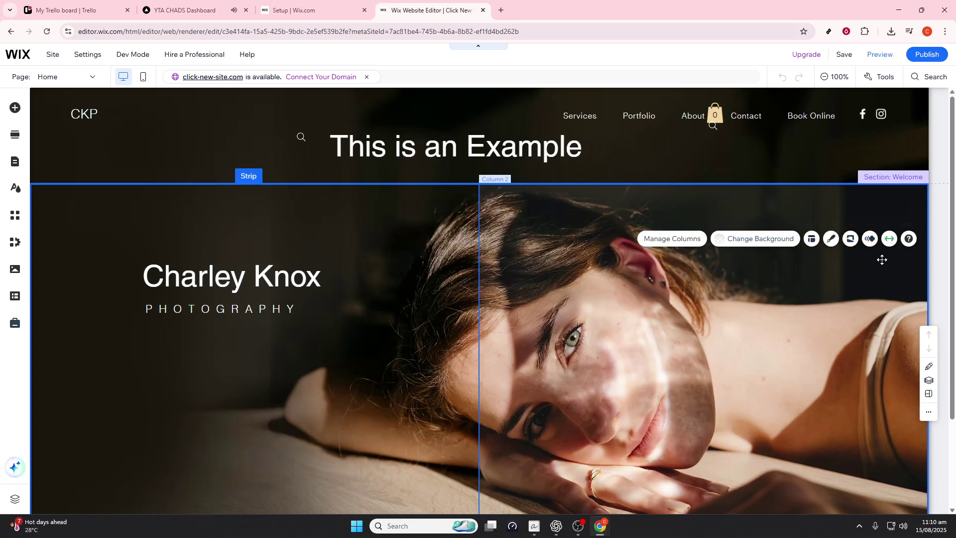
{"action": "left_click", "coordinate": [768, 282]}
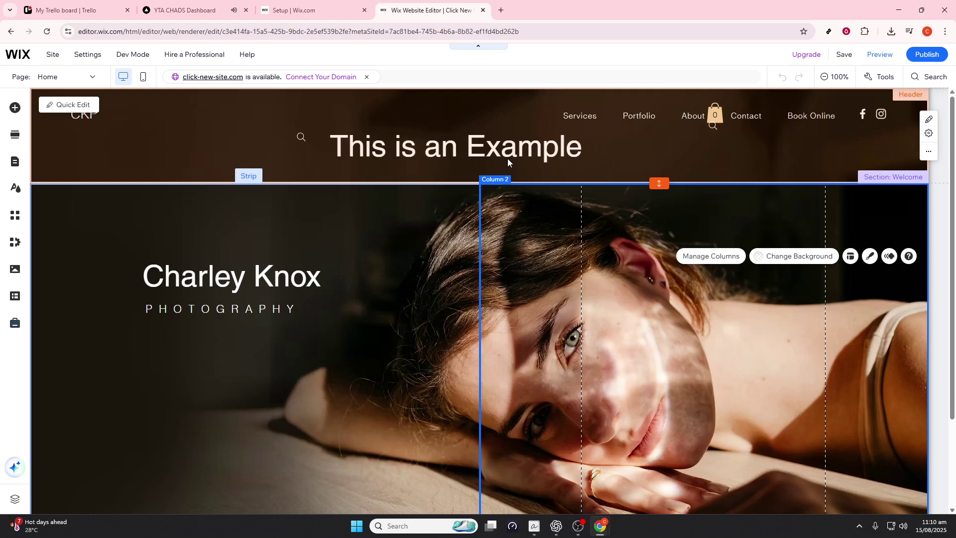
{"action": "left_click", "coordinate": [434, 220]}
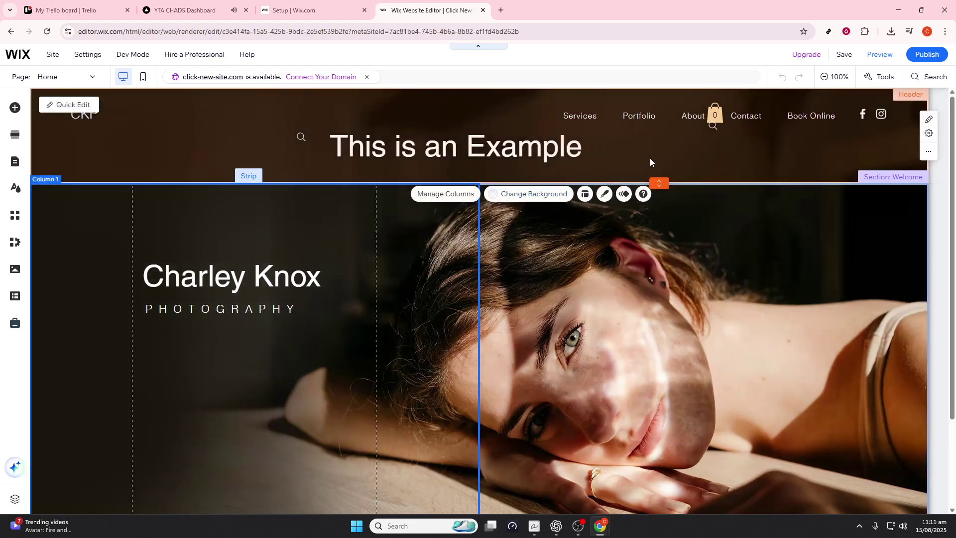
{"action": "left_click", "coordinate": [649, 157]}
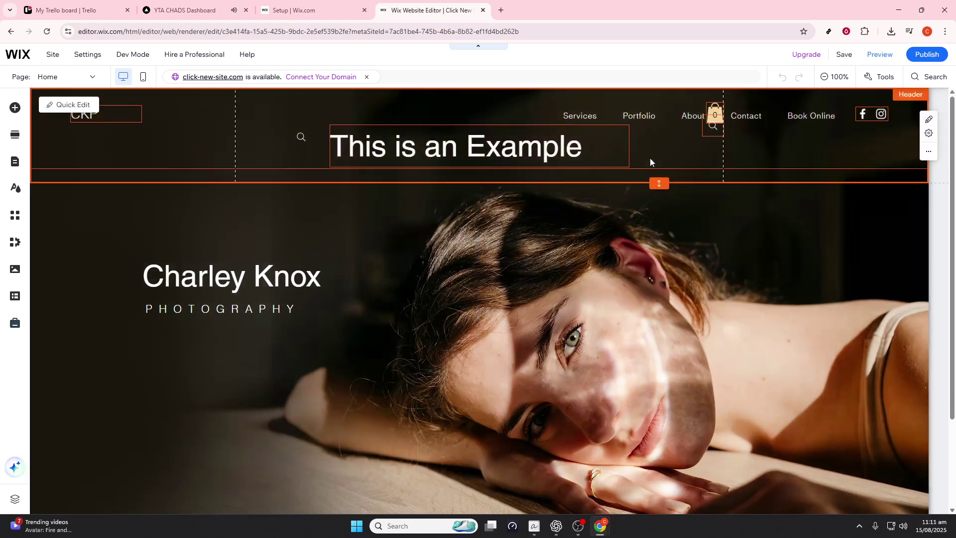
Preview the site's home page in both the desktop and mobile views
{"action": "left_click", "coordinate": [877, 57]}
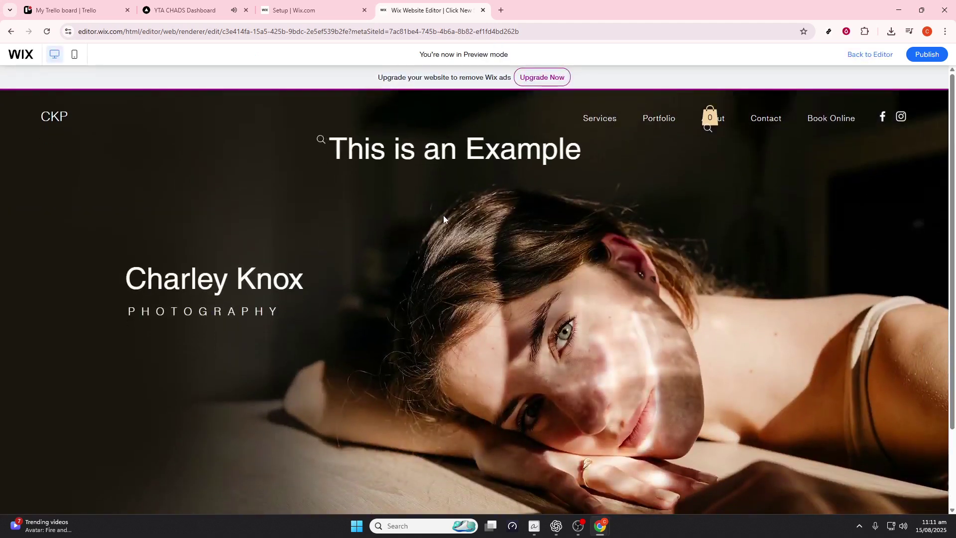
{"action": "scroll", "coordinate": [443, 215], "scroll_direction": "down", "scroll_amount": 3}
{"action": "scroll", "coordinate": [444, 214], "scroll_direction": "up", "scroll_amount": 3}
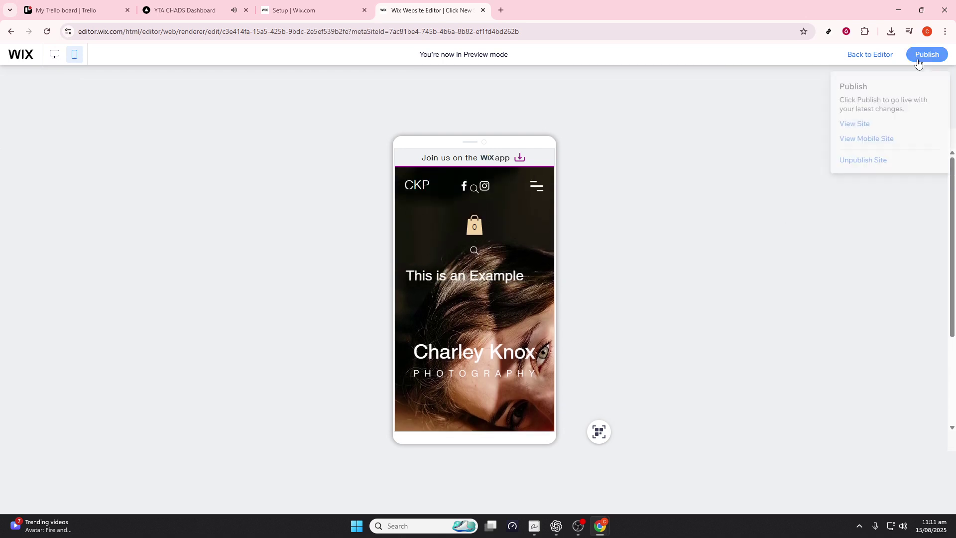
Publish the site and dismiss the publishing confirmation
{"action": "left_click", "coordinate": [935, 56]}
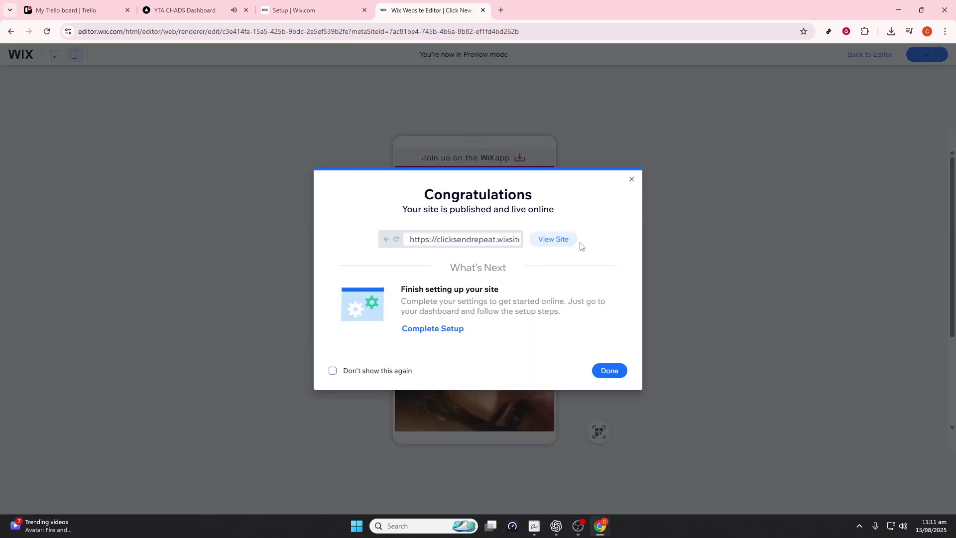
{"action": "left_click", "coordinate": [609, 370]}
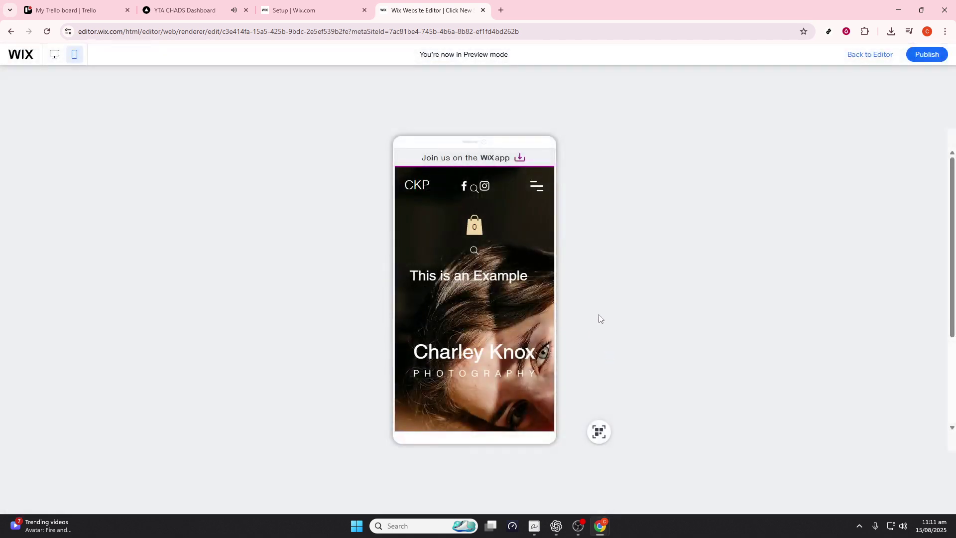